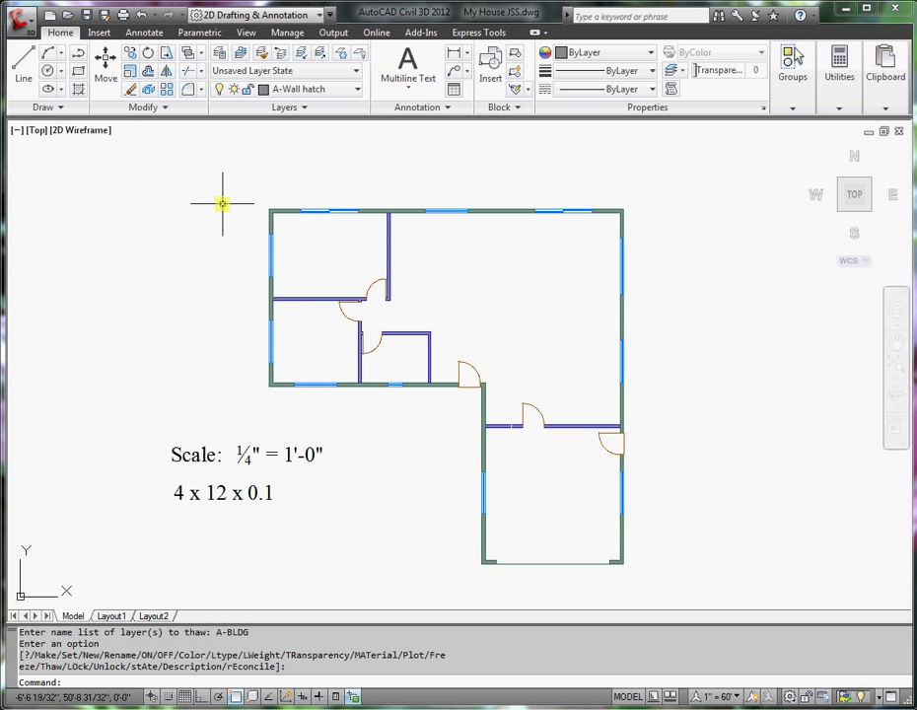
Create the Arch Text 1-4 text style with height 4.8 (0'-4 13/16") and make it current.
click(145, 34)
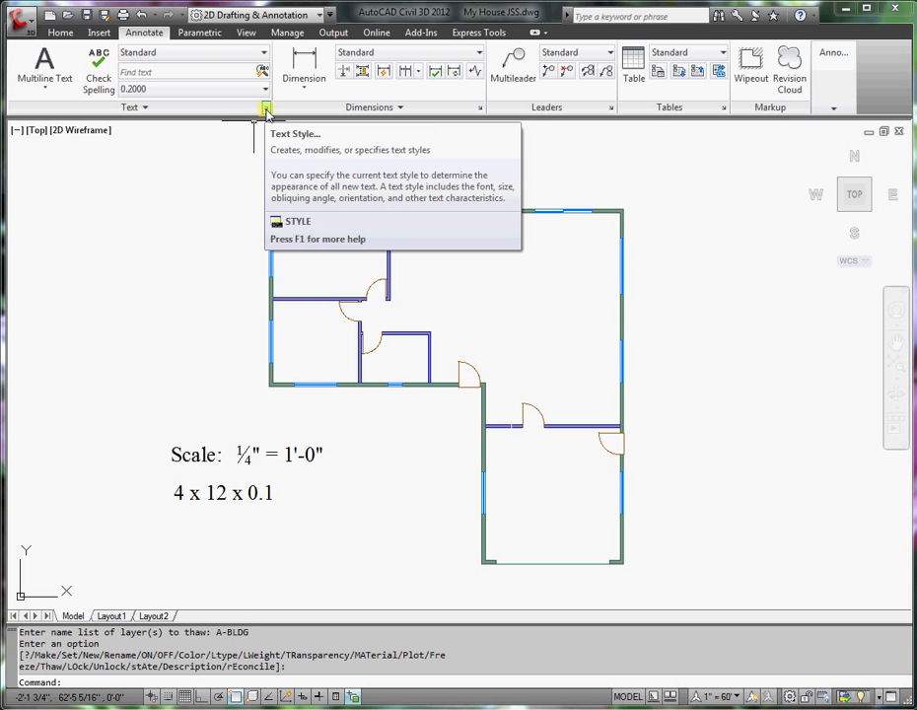
click(267, 111)
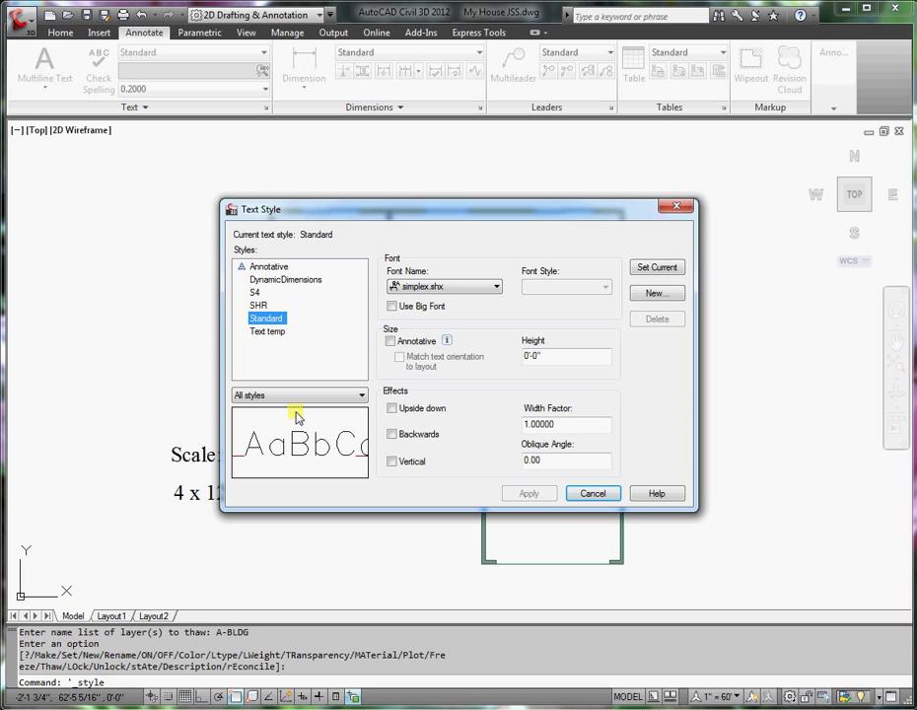
click(658, 294)
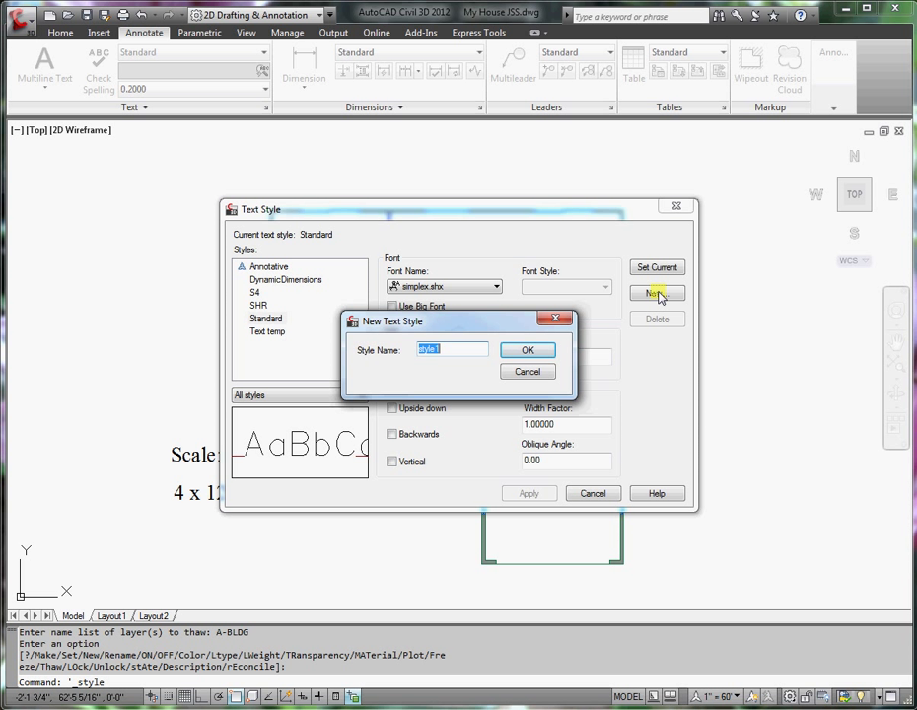
text(Arch Text 1-4)
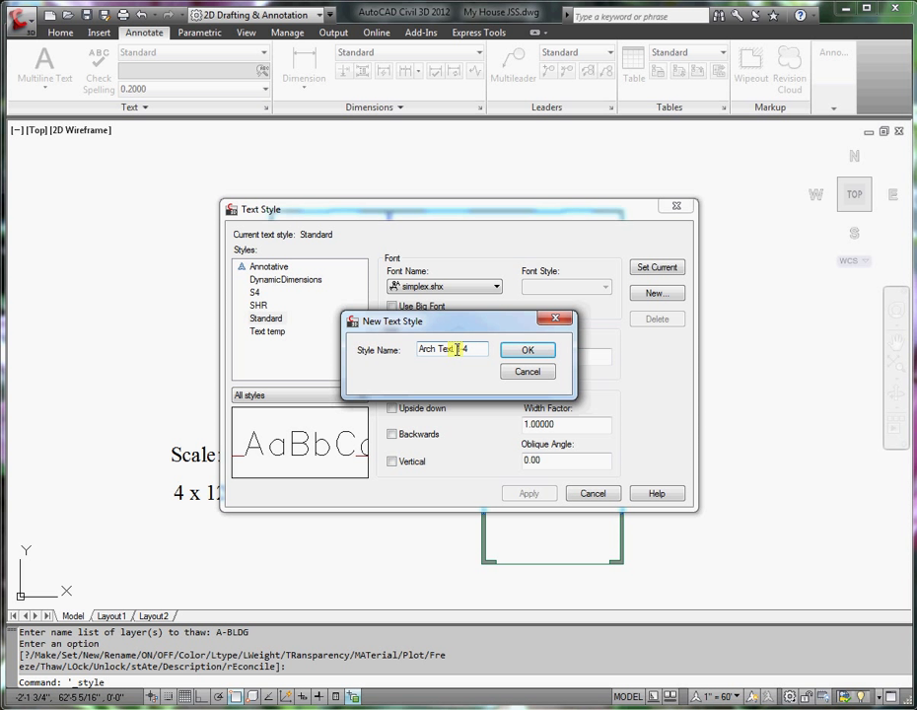
click(529, 353)
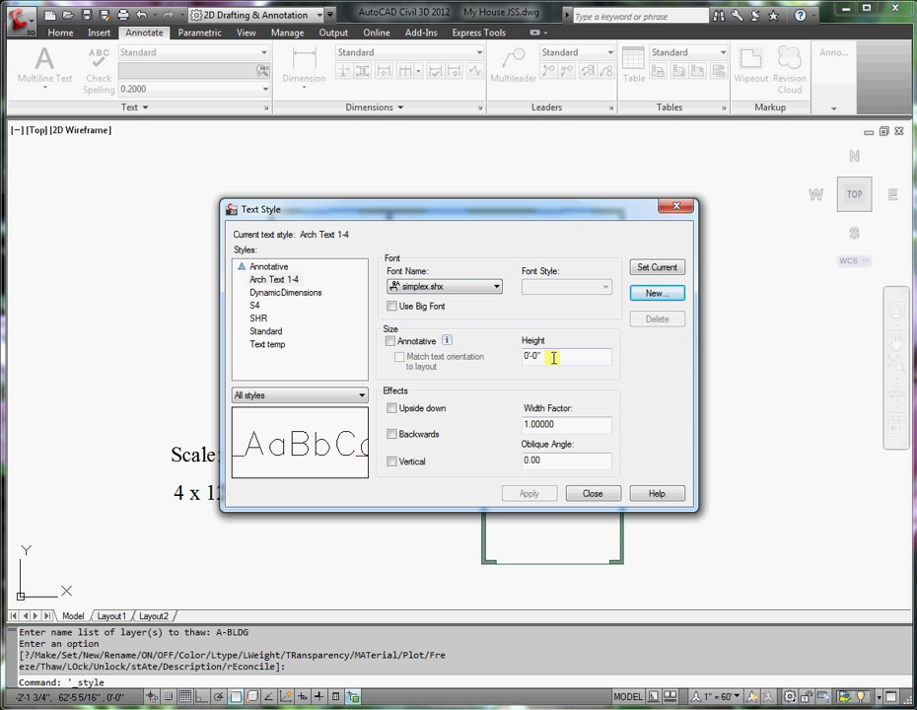
drag(554, 358, 519, 358)
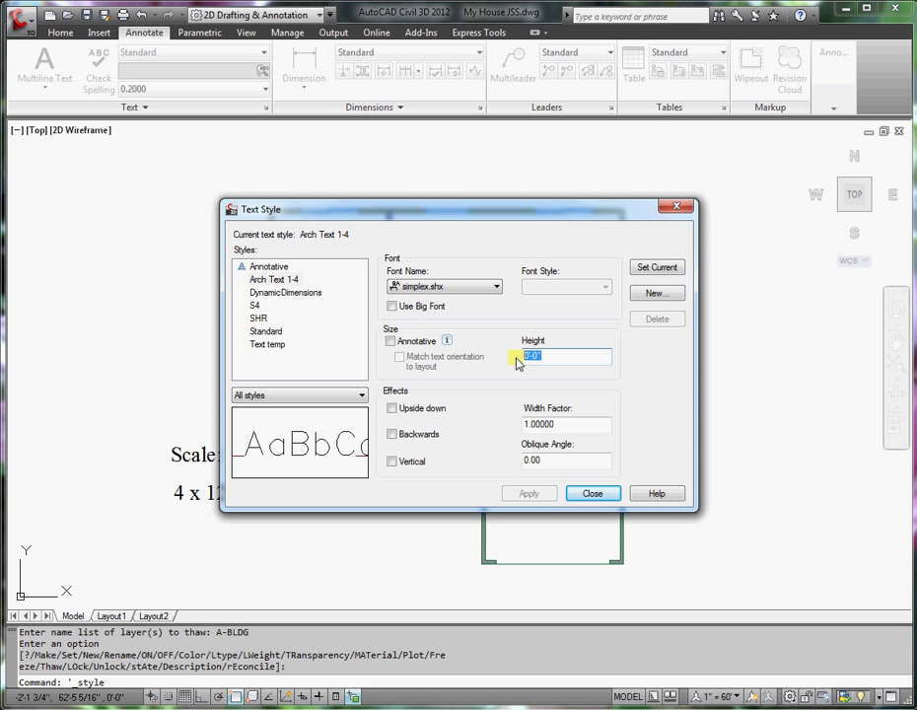
text(4.8)
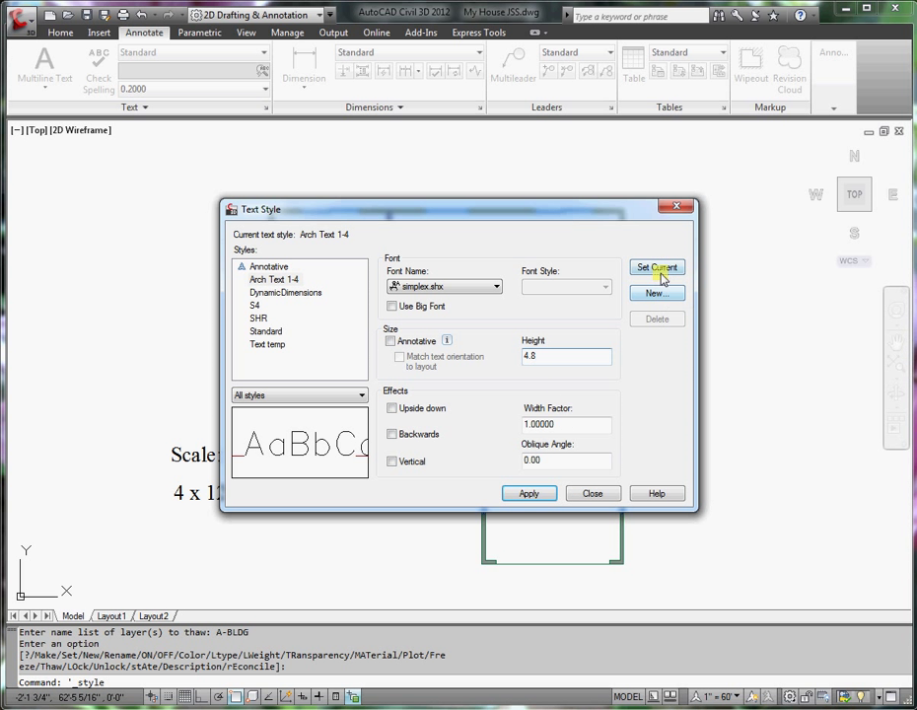
click(532, 496)
click(653, 269)
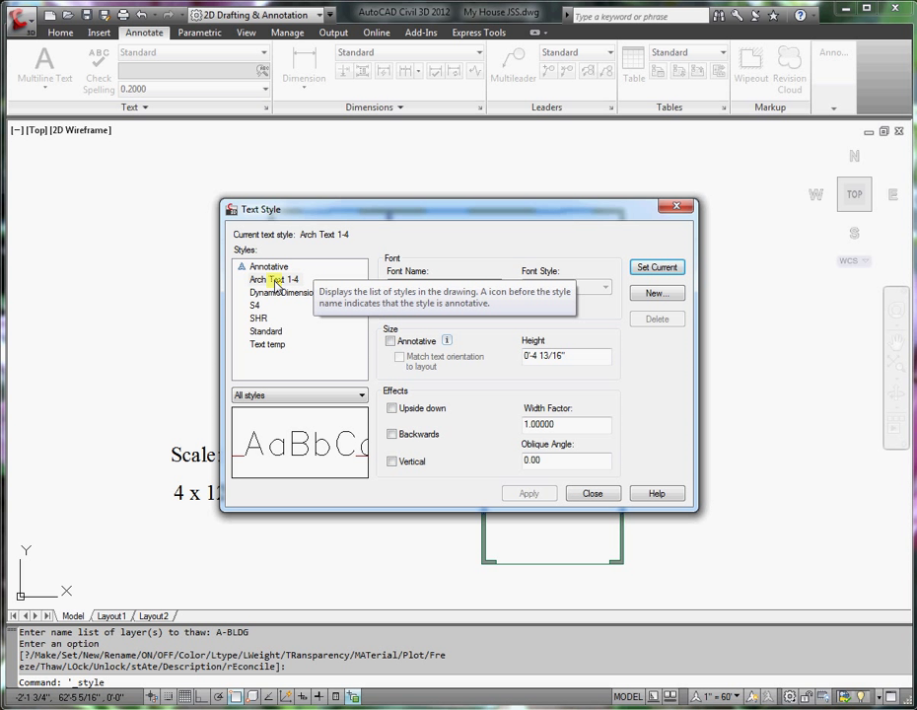
Close Text Style and create a new dimension style named Arch Dim 1-4 in the Dimension Style Manager.
click(593, 493)
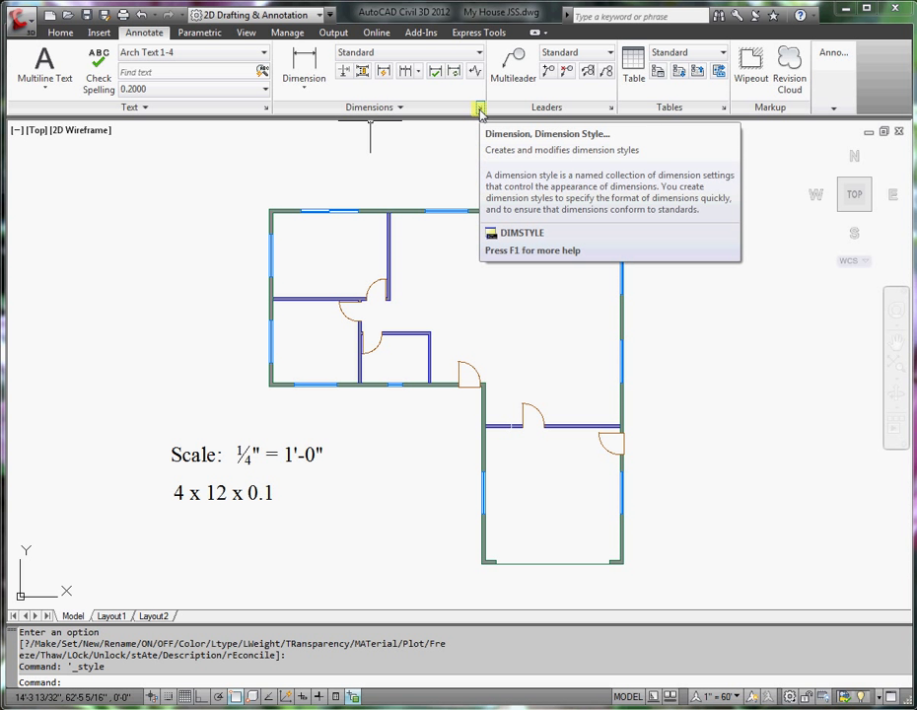
click(480, 108)
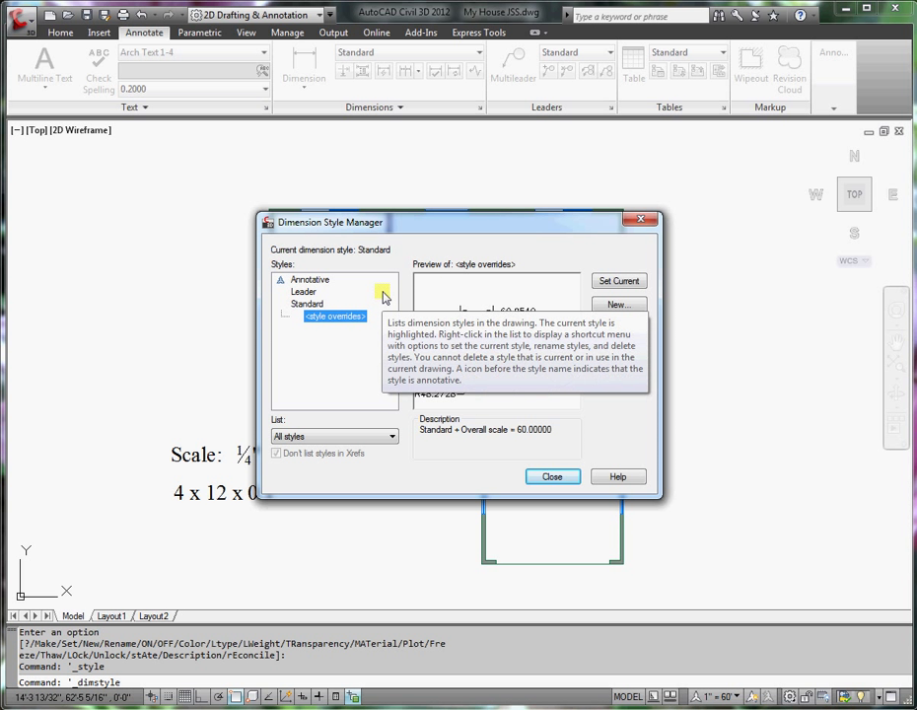
click(616, 306)
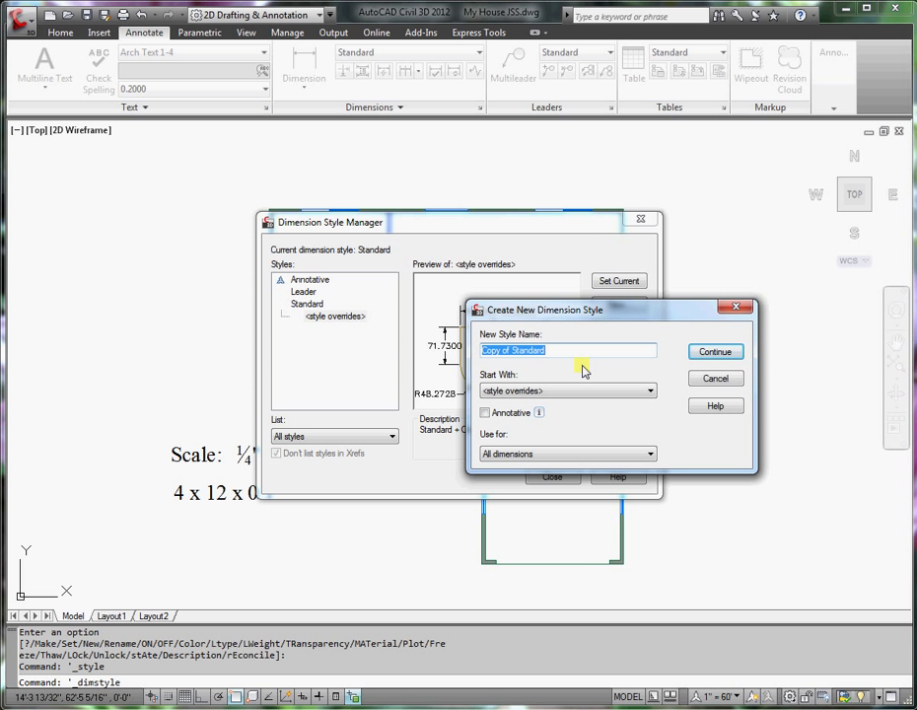
text(Arch Dim 1-4)
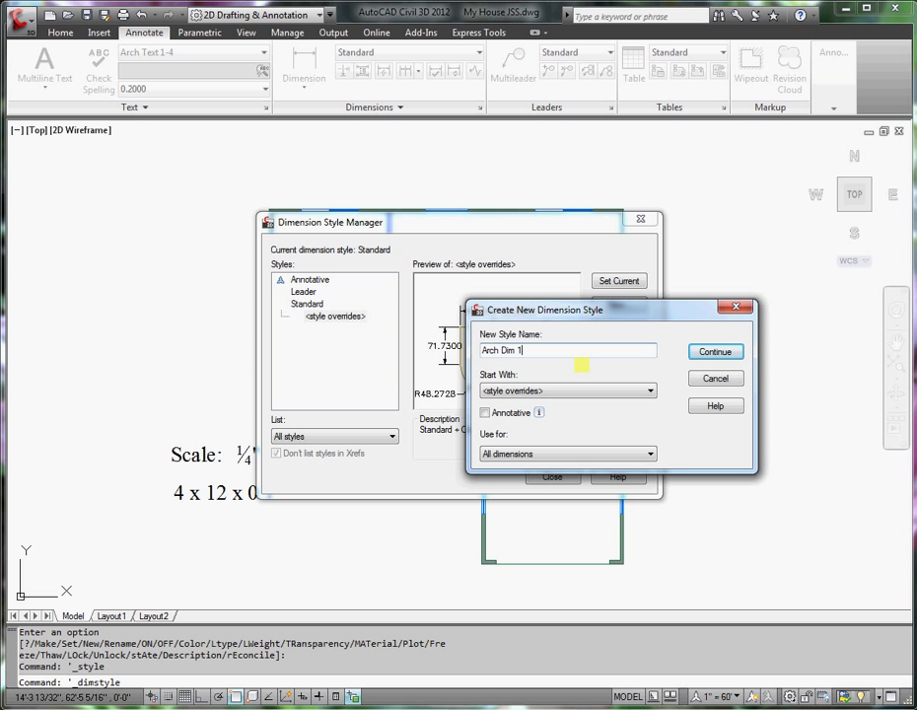
click(715, 353)
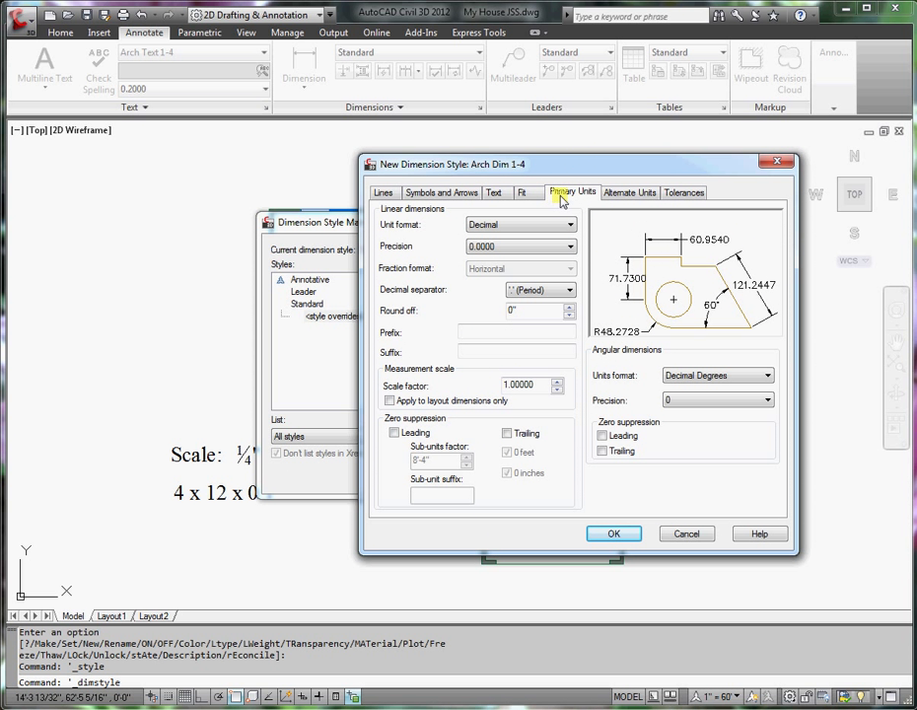
Set Arch Dim 1-4 to Architectural units, keep zero inches, and use 0.00 angular precision.
click(570, 226)
click(526, 266)
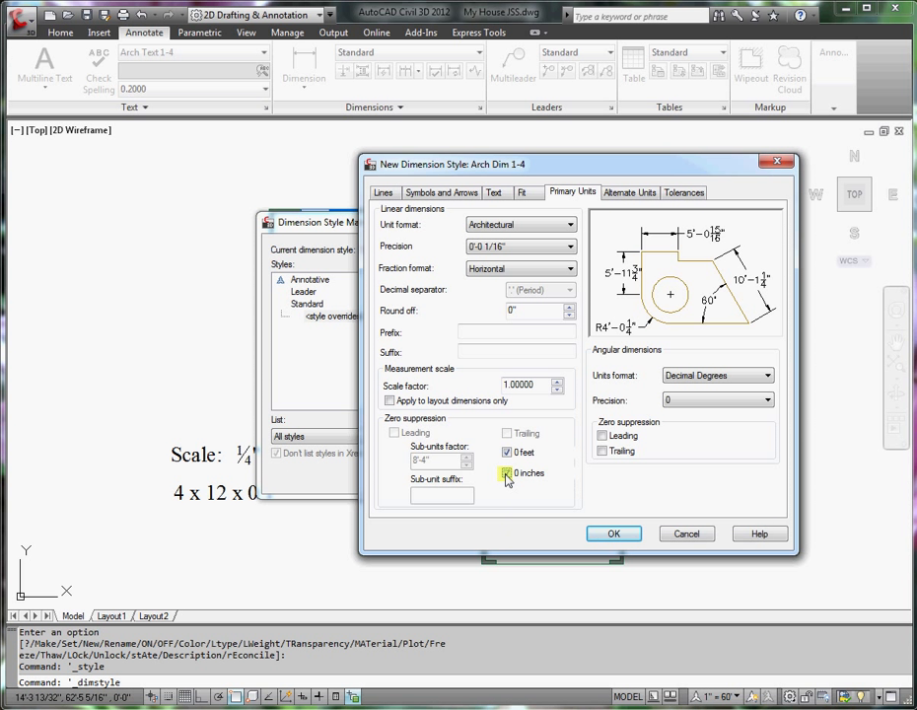
click(507, 474)
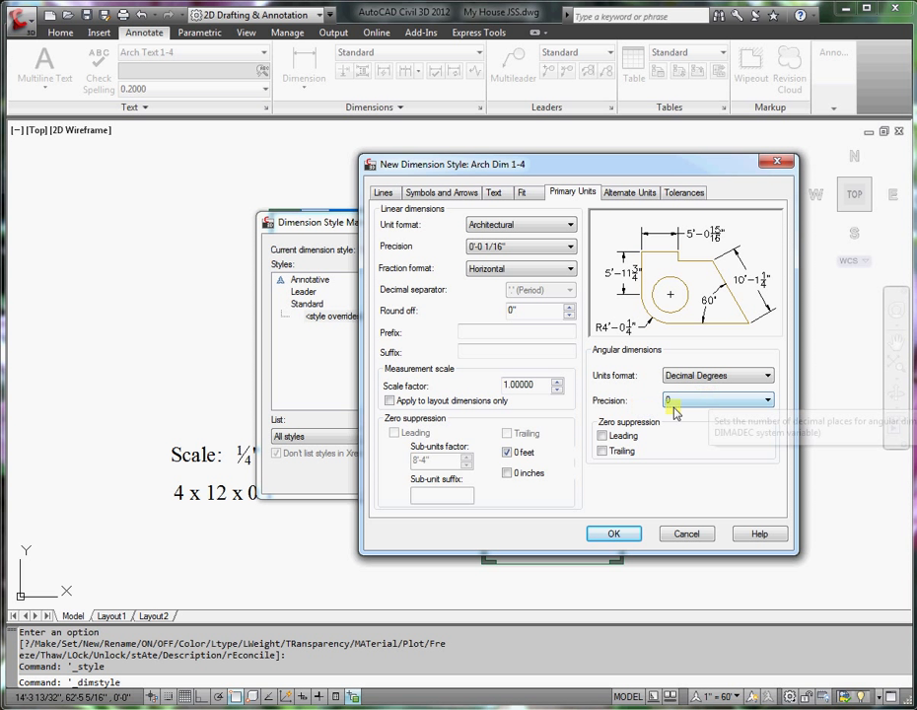
click(768, 401)
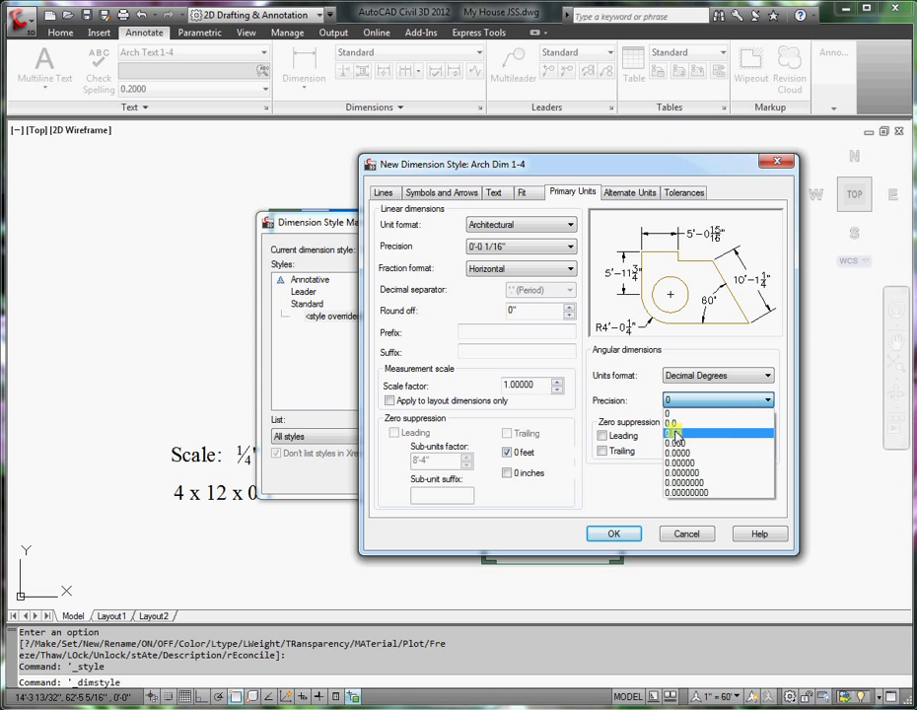
click(680, 437)
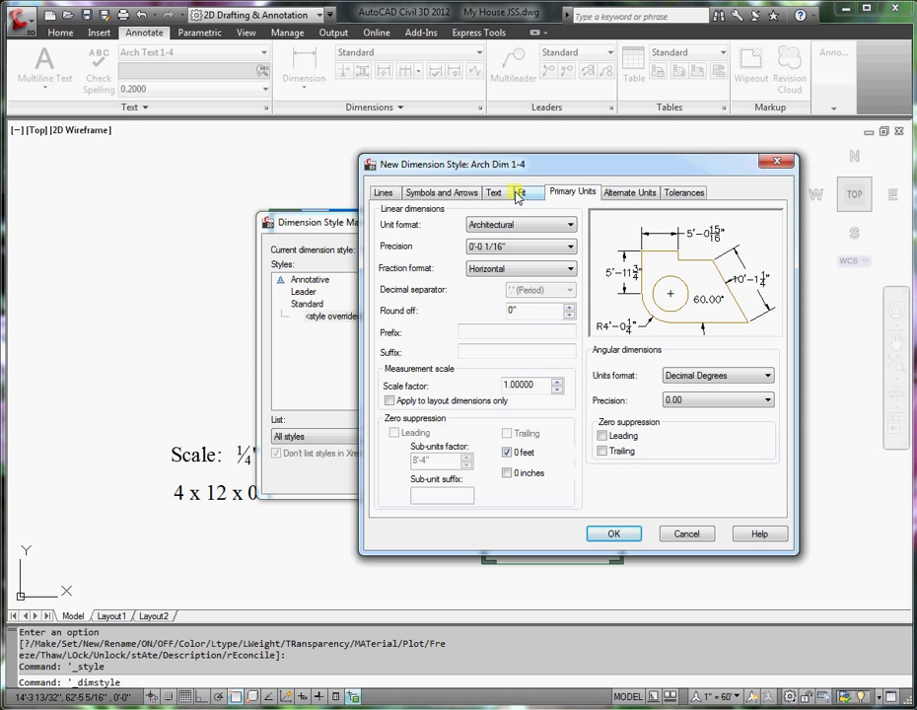
Use Arch Text 1-4 as the dimension text style.
click(498, 194)
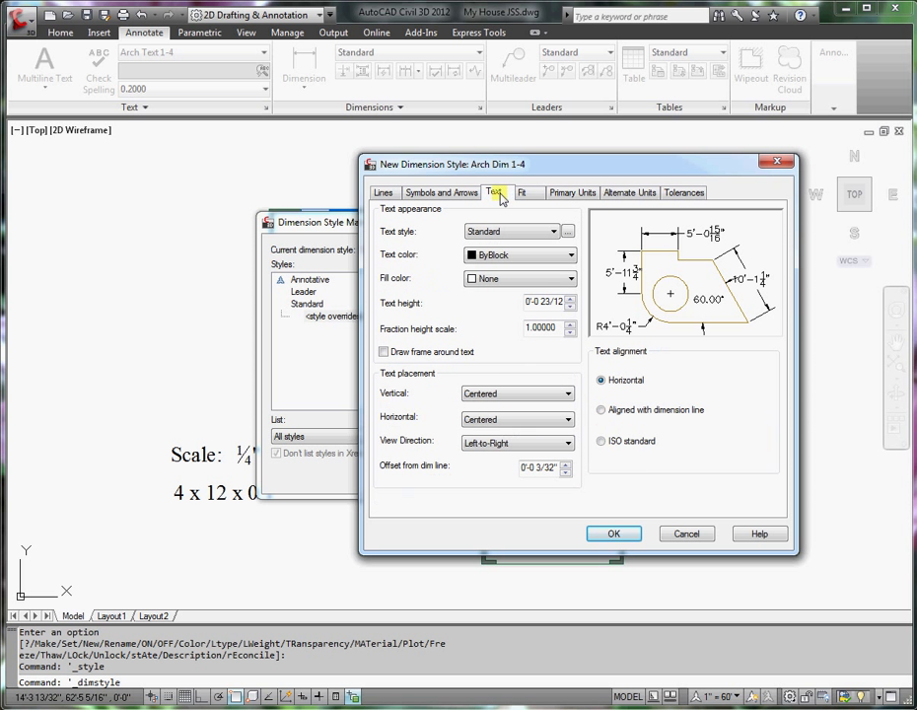
click(556, 232)
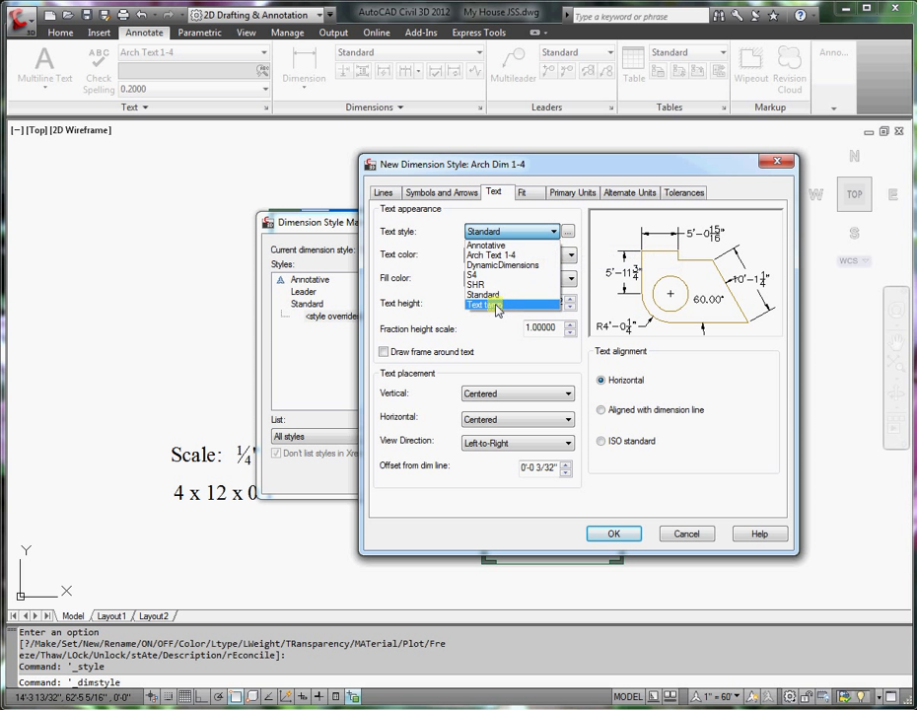
click(503, 257)
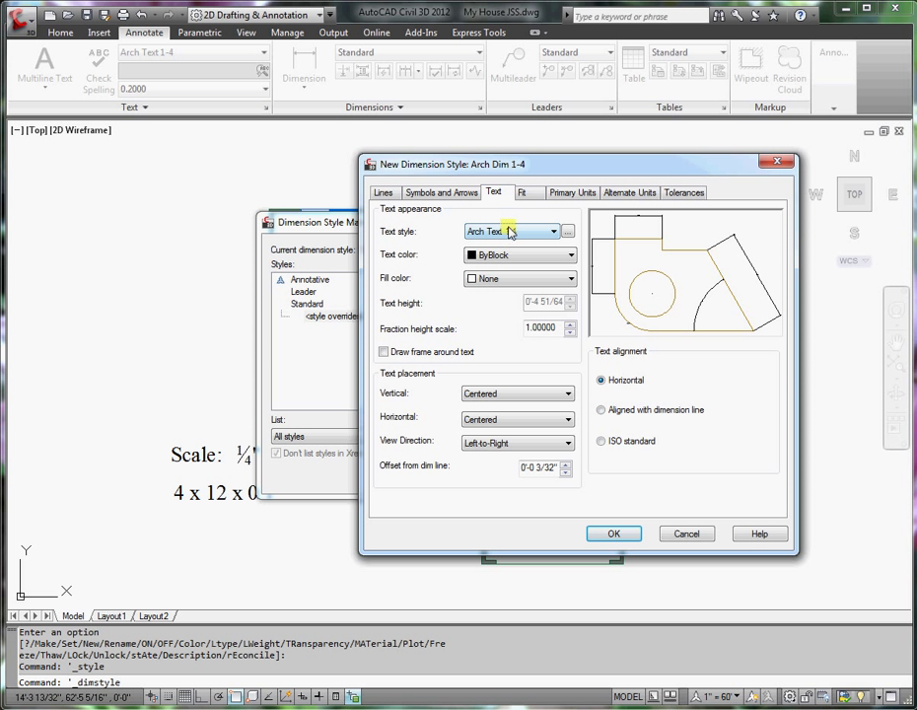
Set both dimension arrowheads to Architectural tick.
click(447, 193)
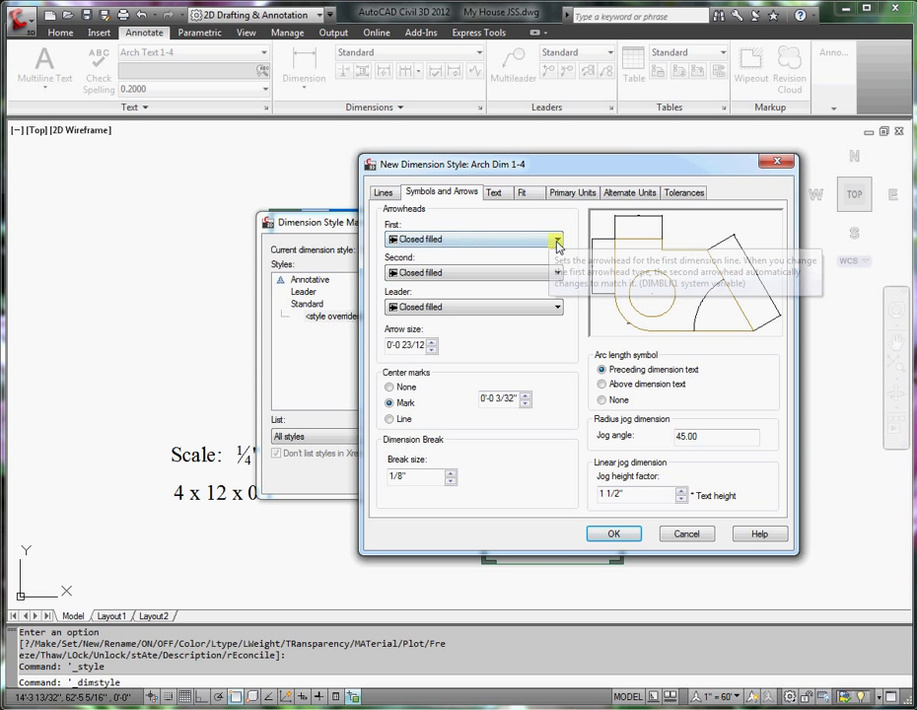
click(558, 240)
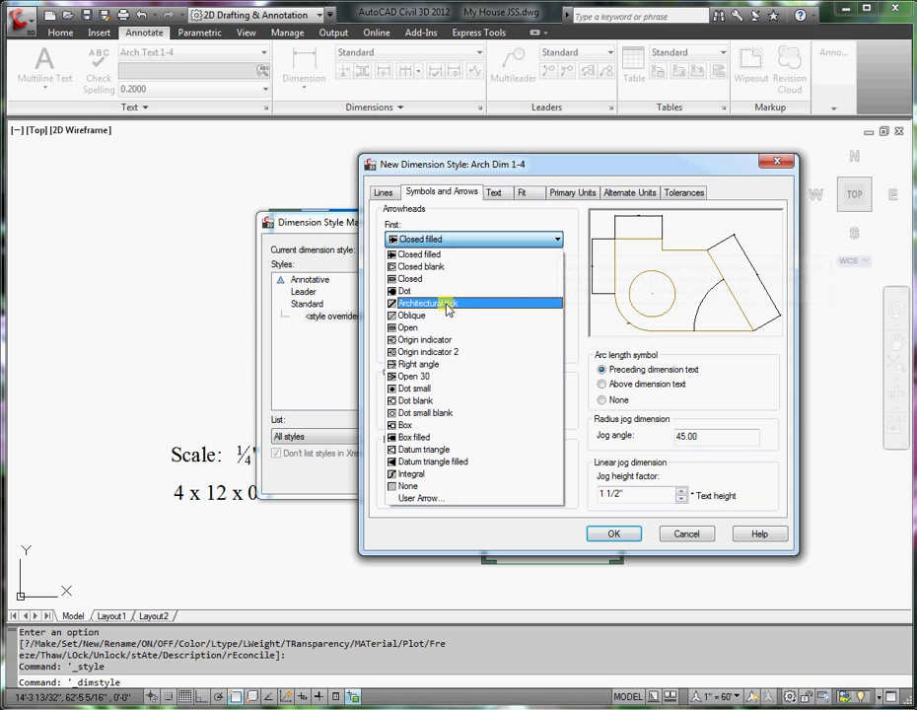
click(449, 309)
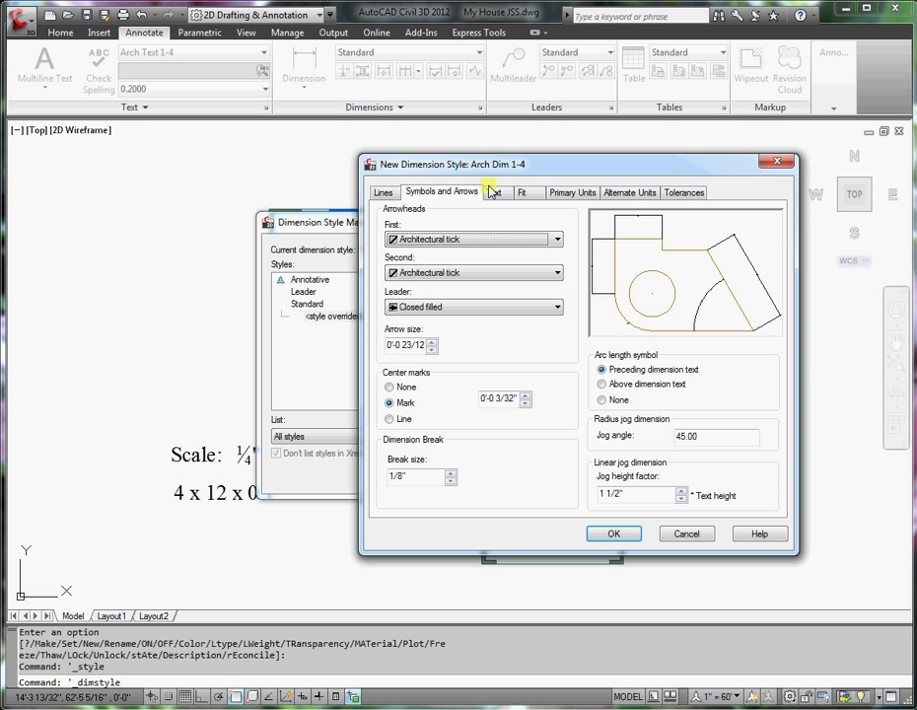
Change the Fit tab's overall scale from 60 to 48.
click(527, 195)
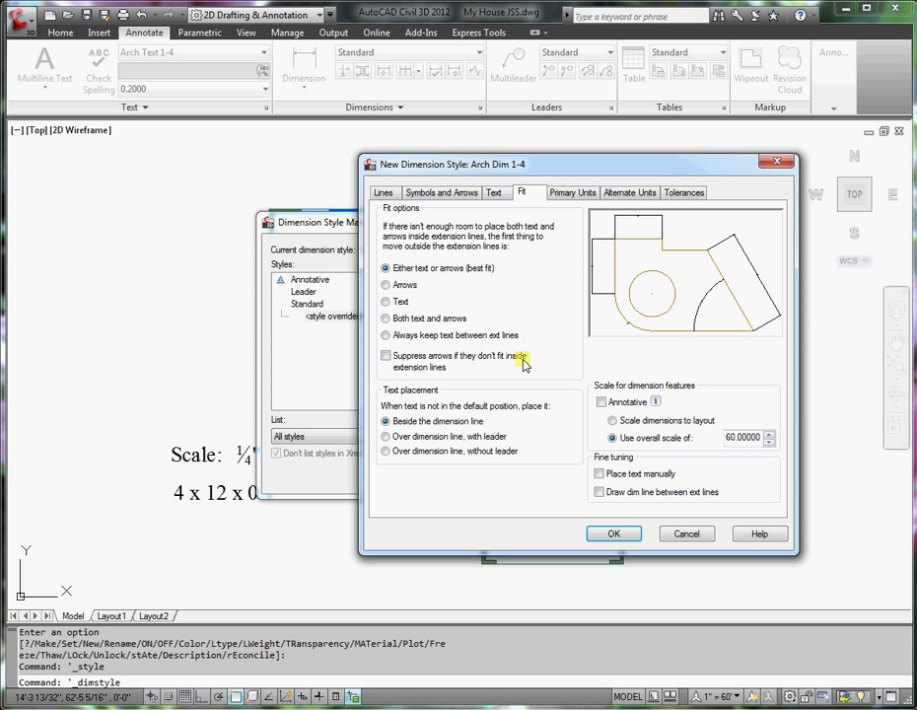
mouse_move(524, 355)
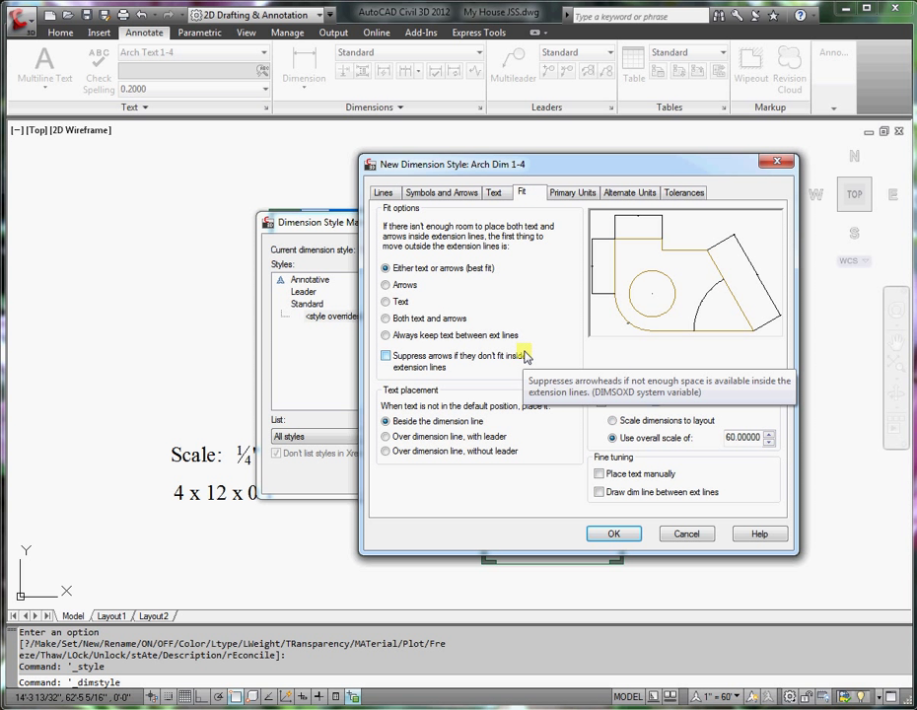
mouse_move(653, 446)
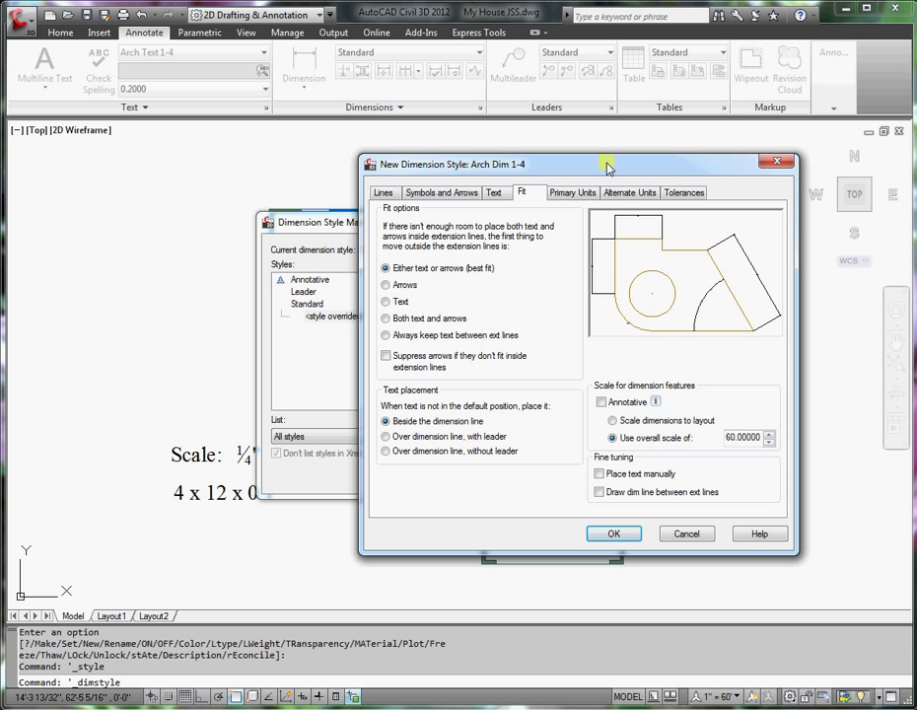
drag(608, 167, 670, 194)
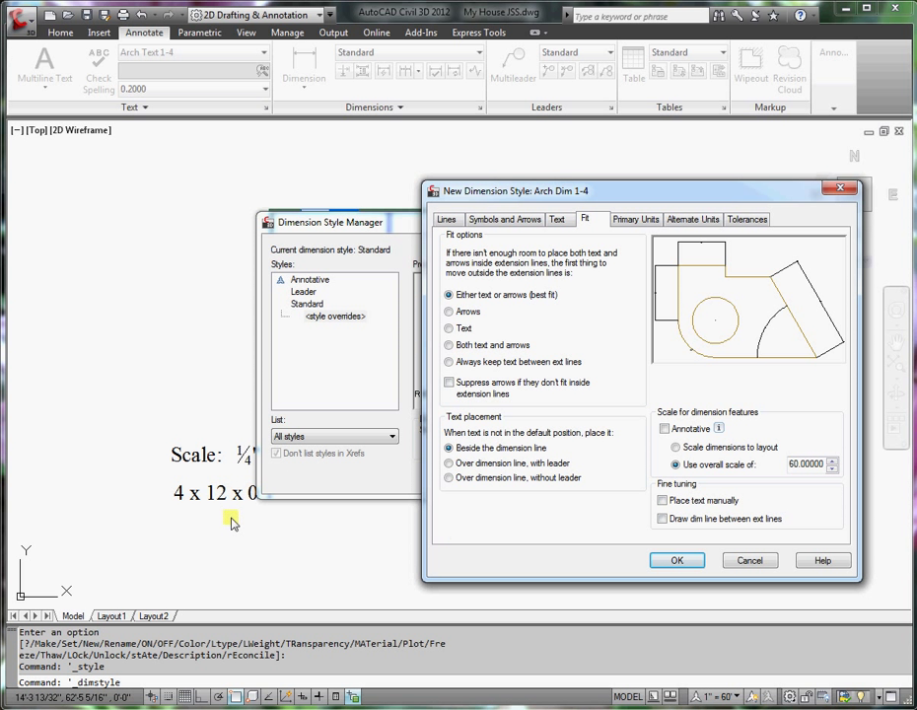
drag(823, 469, 797, 467)
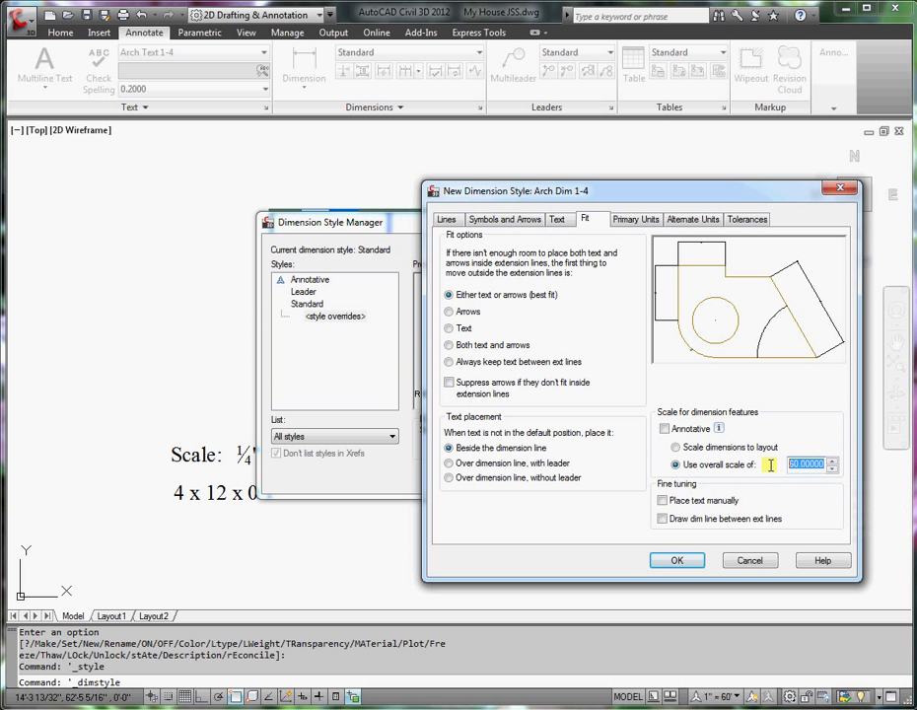
text(48)
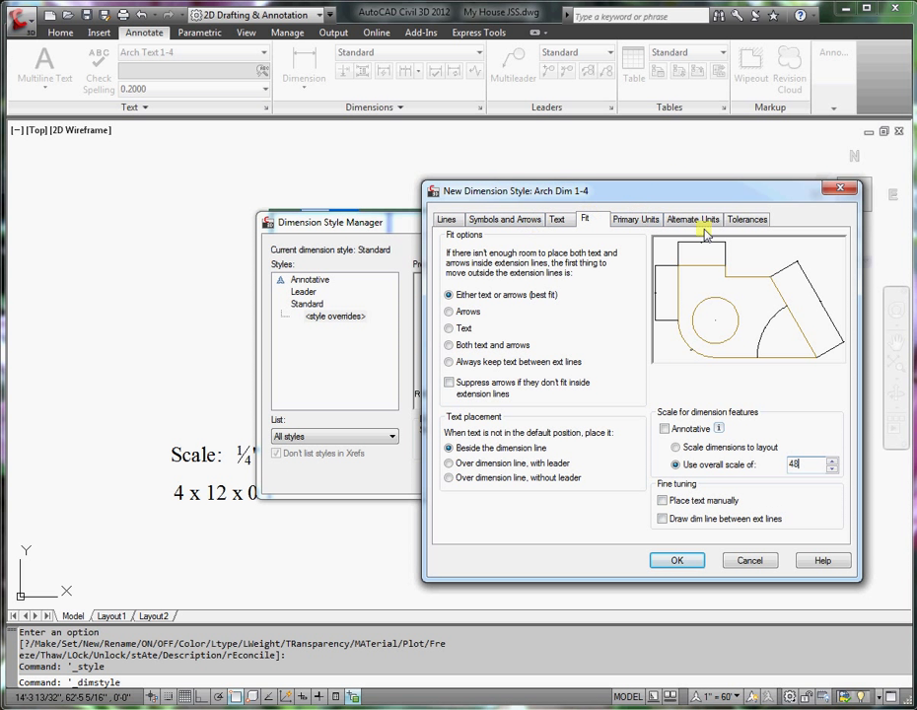
Save Arch Dim 1-4, set it as the current dimension style, and close the manager.
click(677, 562)
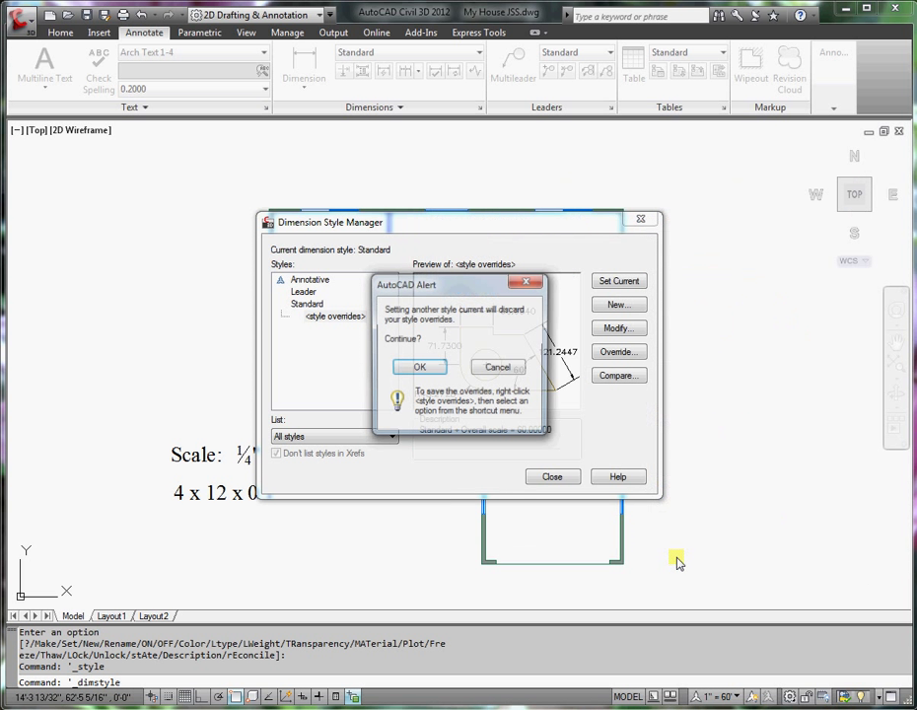
click(419, 368)
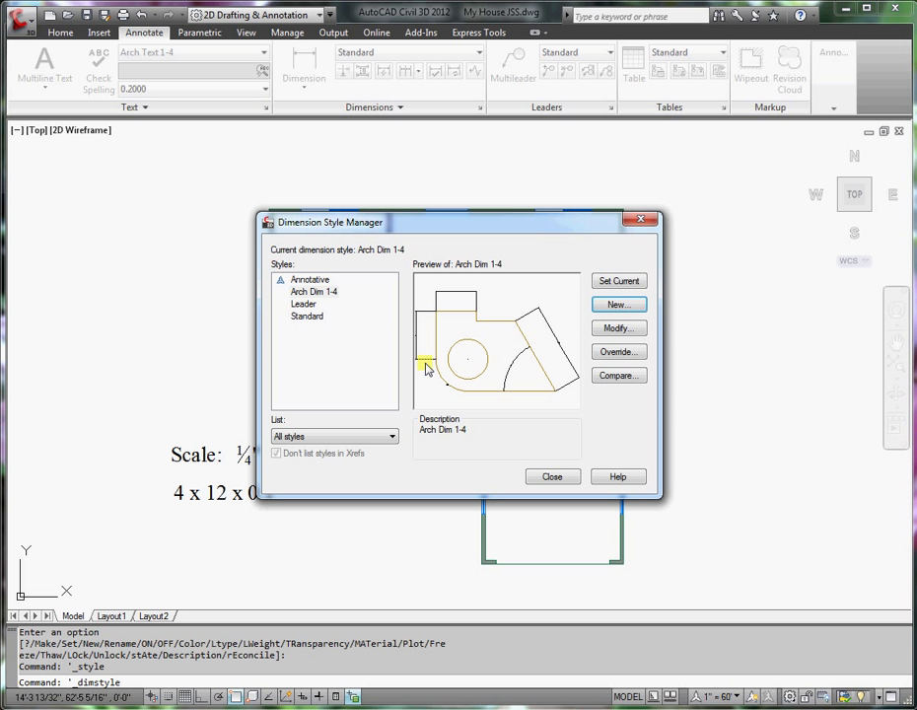
click(312, 293)
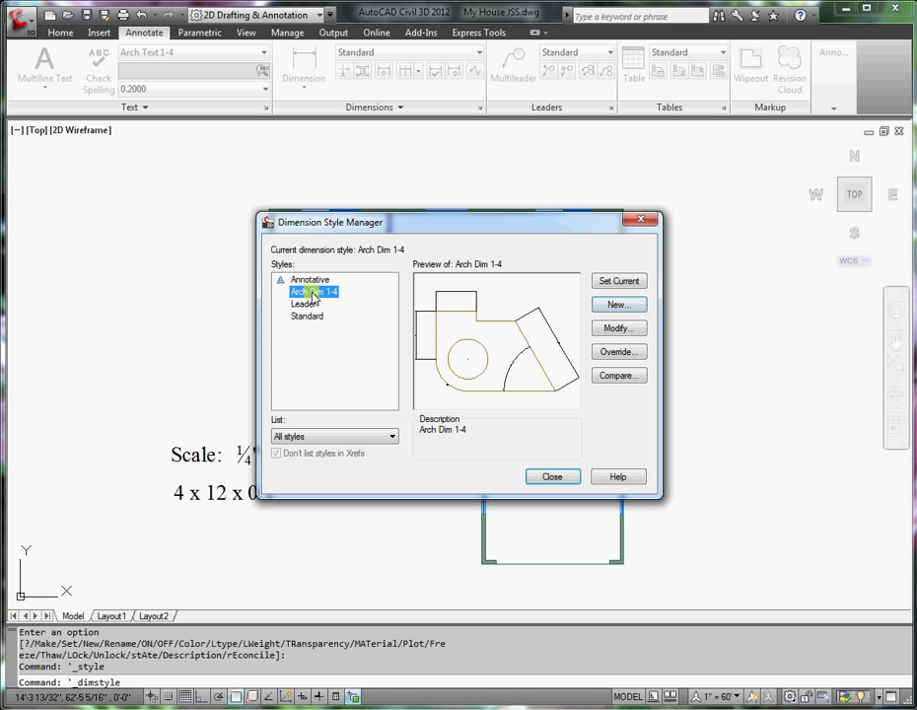
click(613, 283)
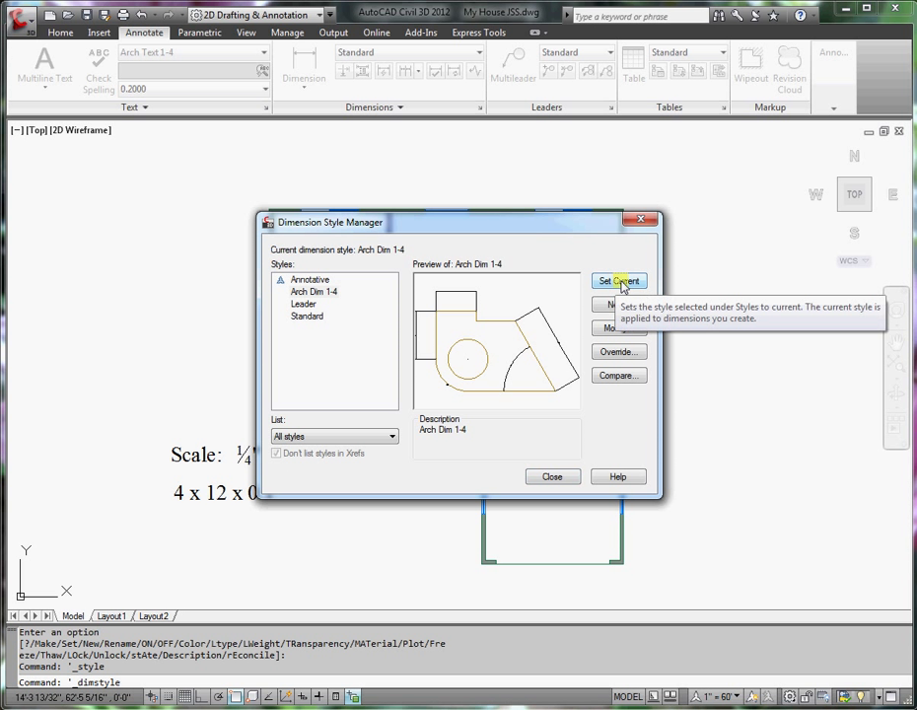
click(554, 479)
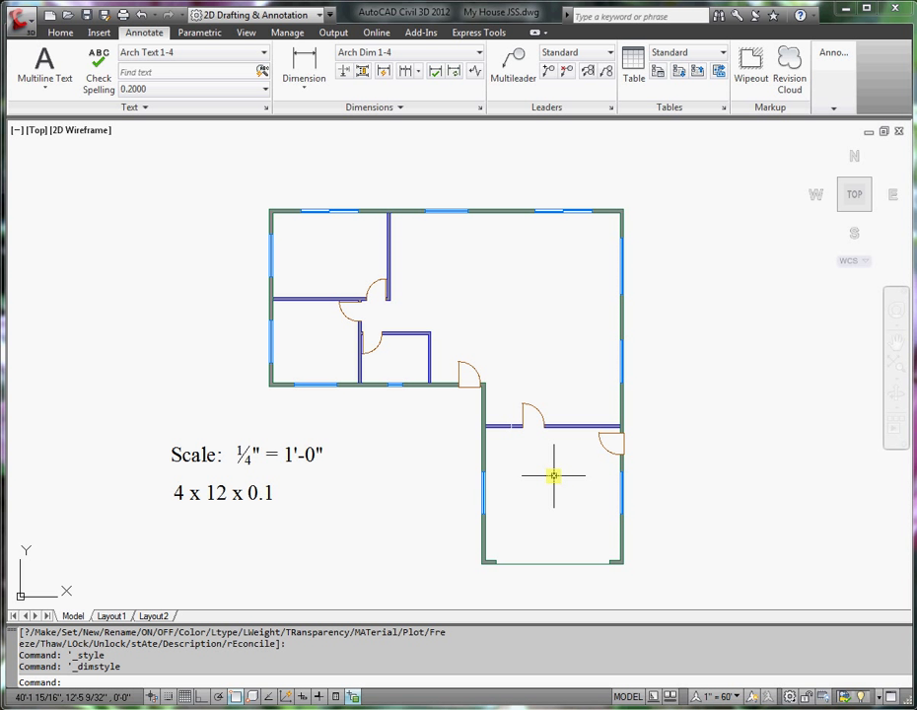
Begin a linear dimension and bring up the object snap options on the status bar.
click(305, 63)
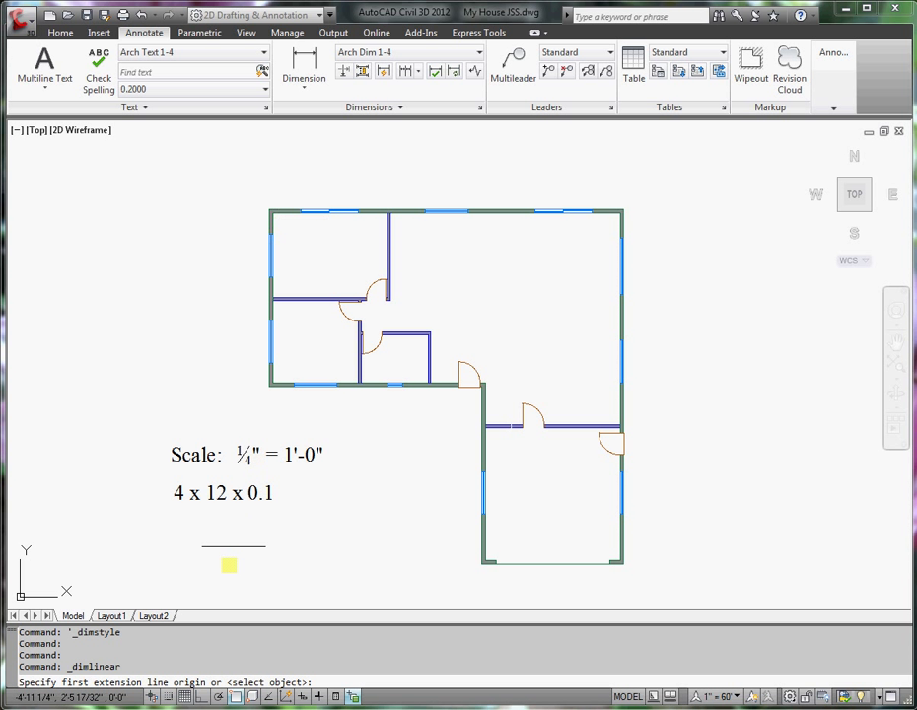
right_click(237, 698)
Enable the Intersection object snap in Drafting Settings.
click(283, 670)
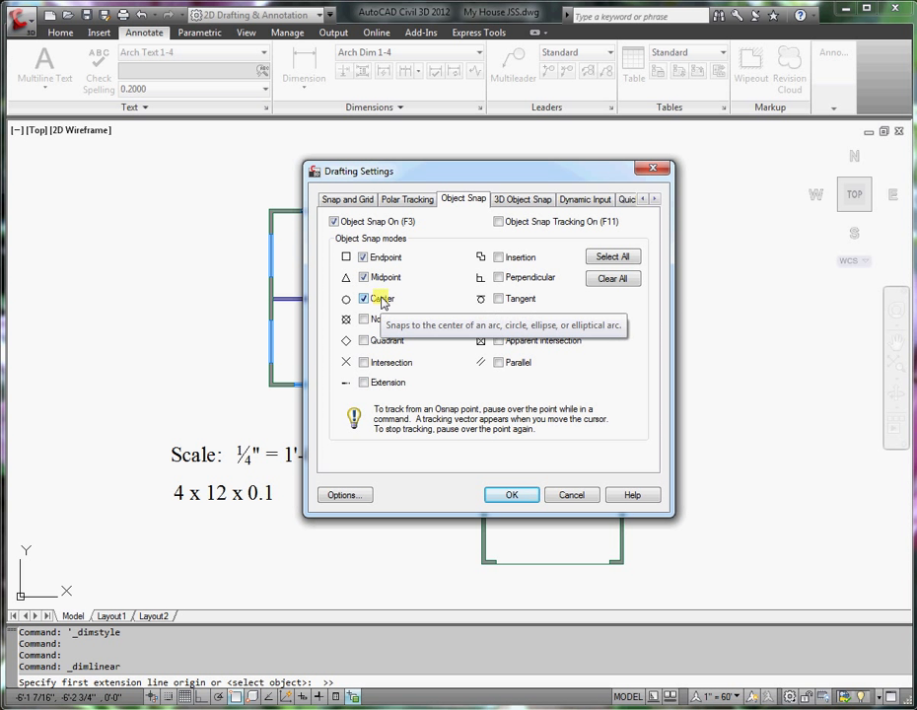
click(363, 363)
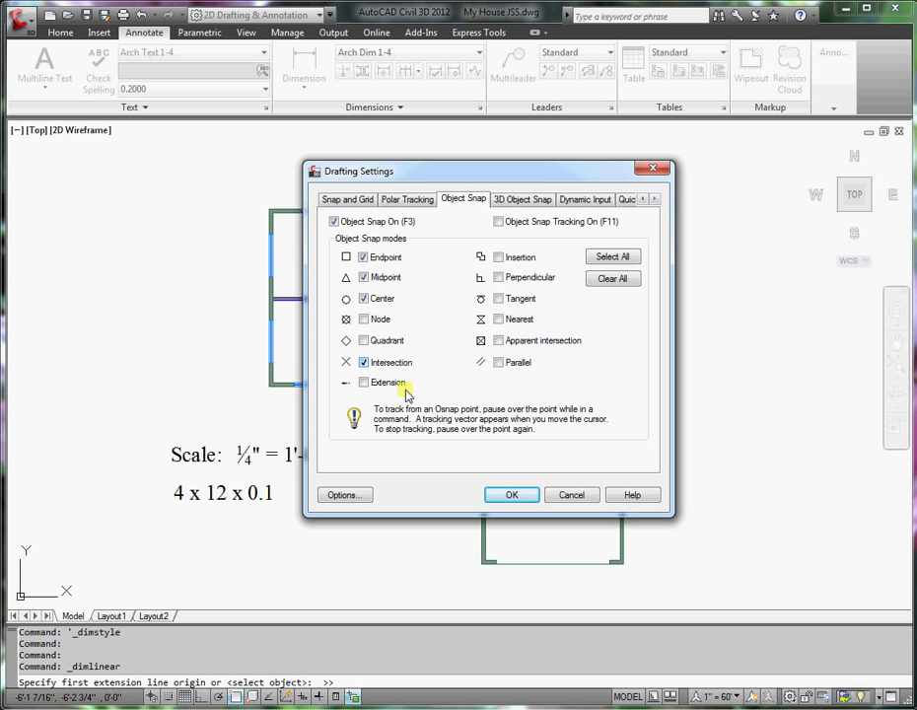
click(510, 498)
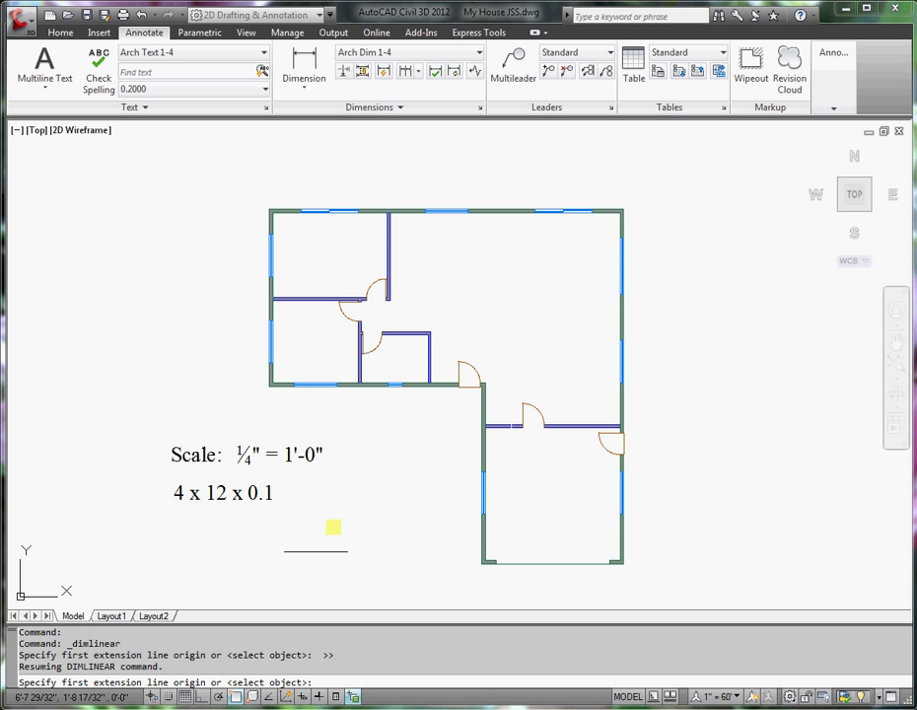
Dimension the top wall from its top-left to top-right corner, placing the 50'-0" line above it.
click(269, 211)
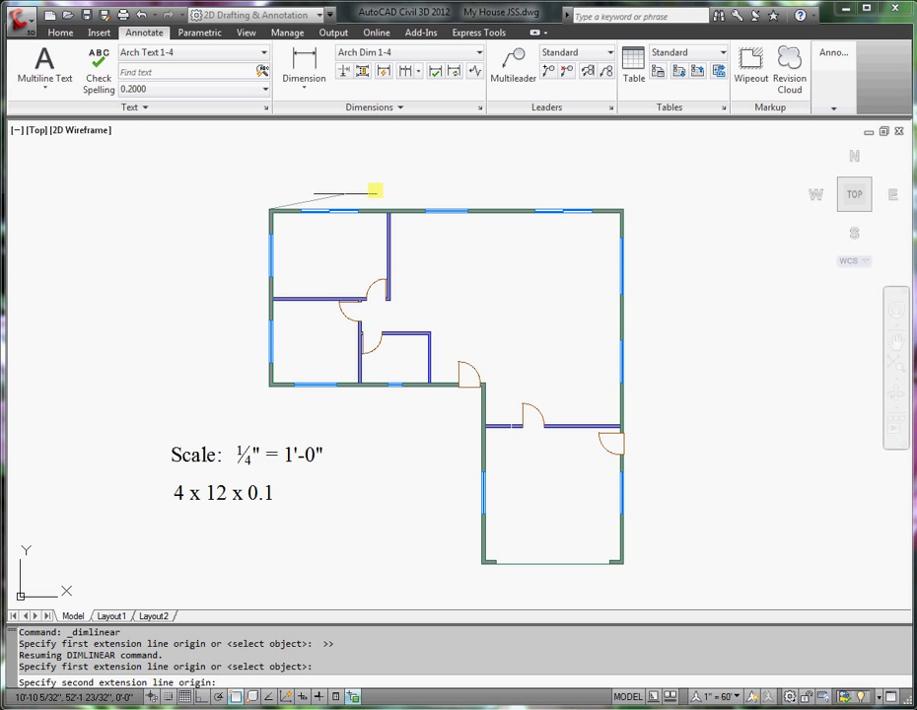
click(624, 209)
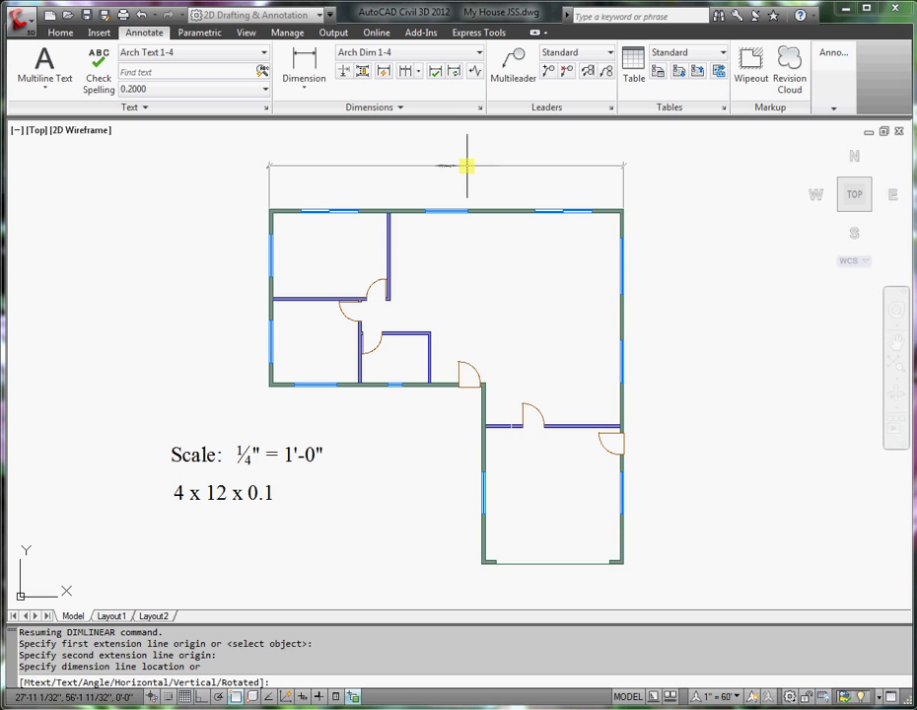
click(468, 168)
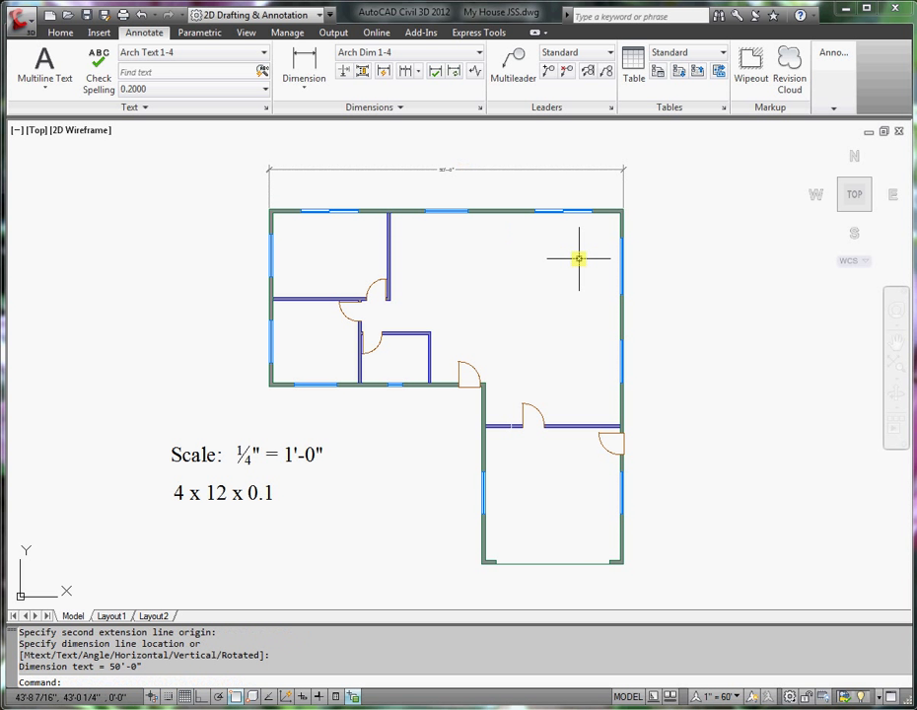
scroll(444, 185, up, 5)
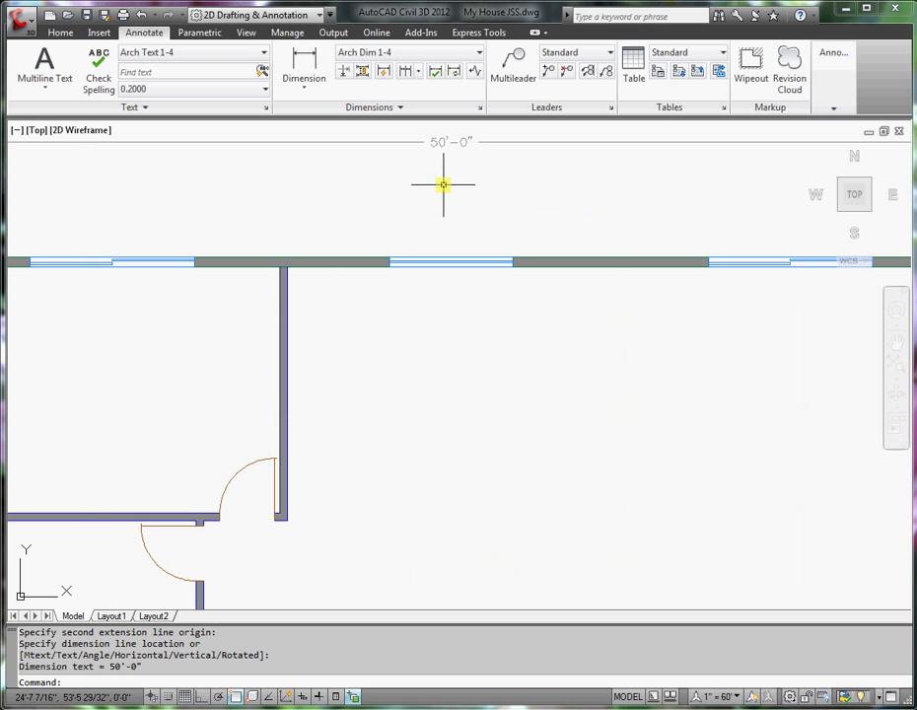
scroll(444, 185, down, 5)
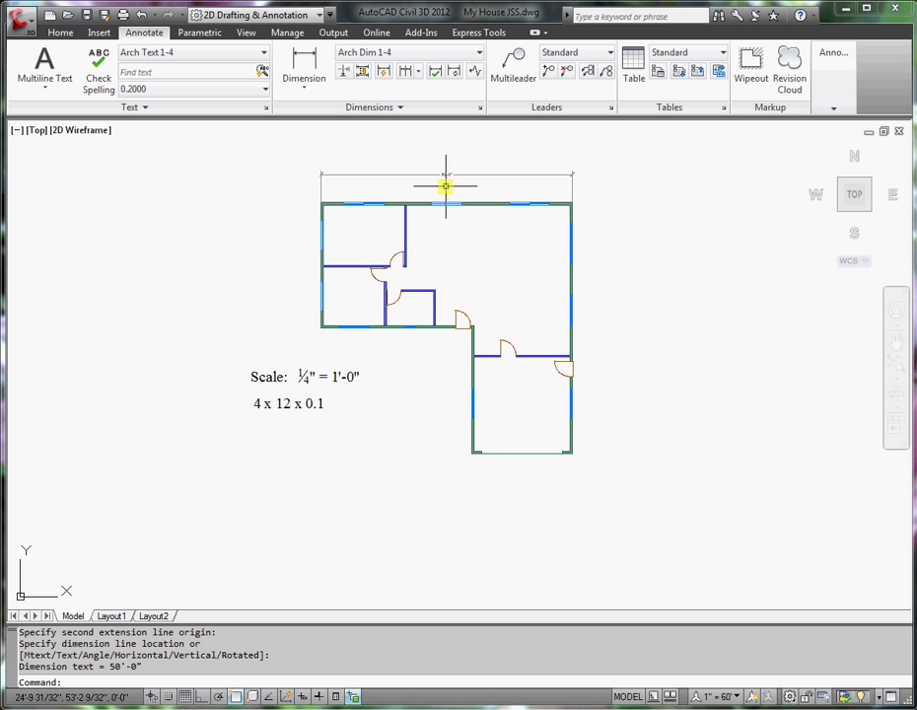
Add an A-Dimension layer with colour 7 (white) and make it the current layer.
click(60, 31)
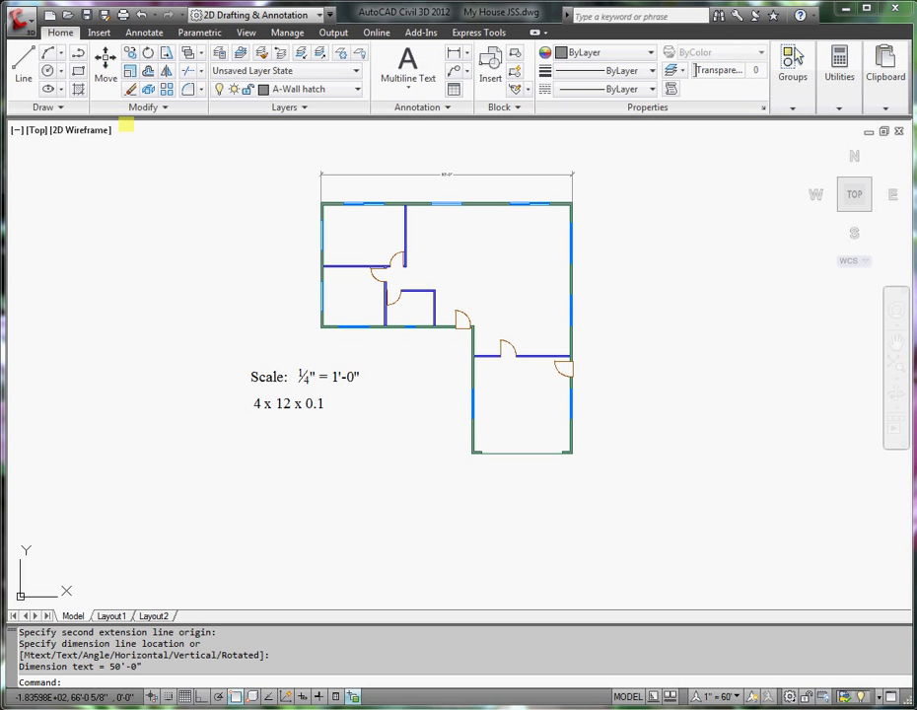
click(219, 54)
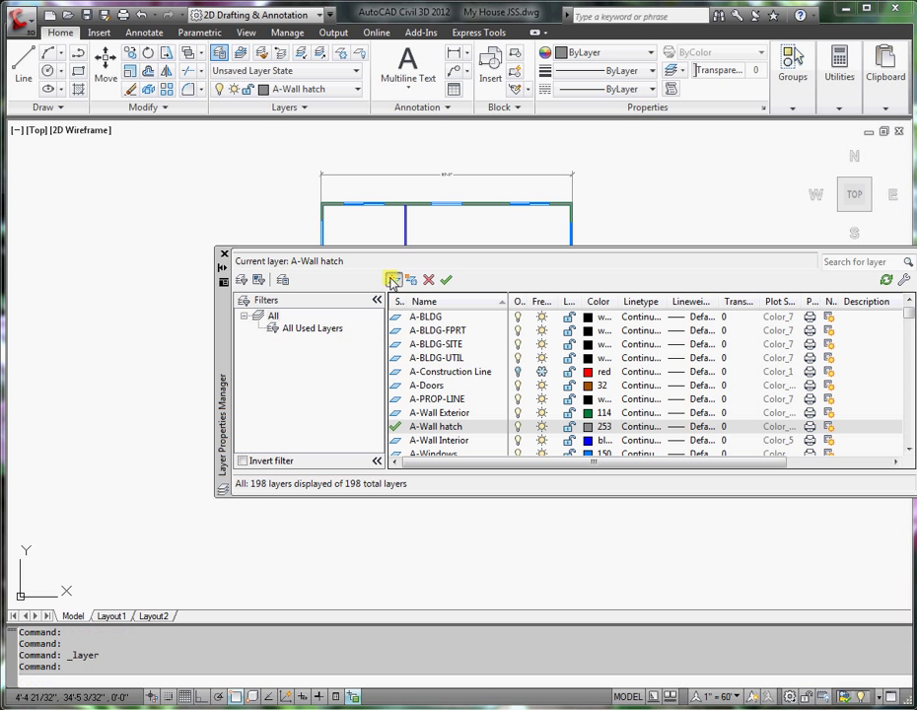
click(392, 281)
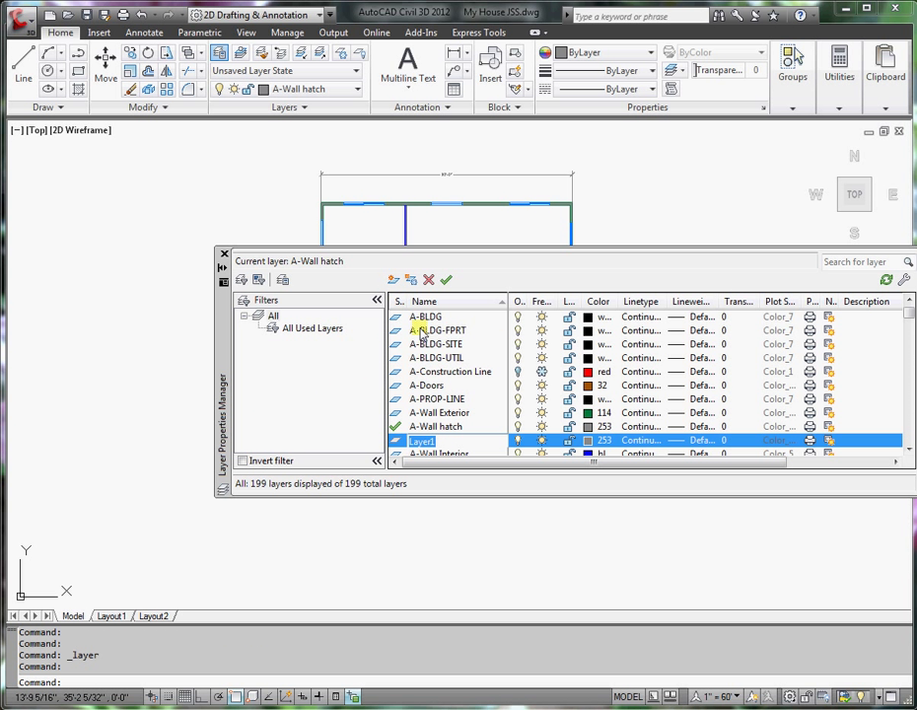
text(A-Dimension)
click(600, 441)
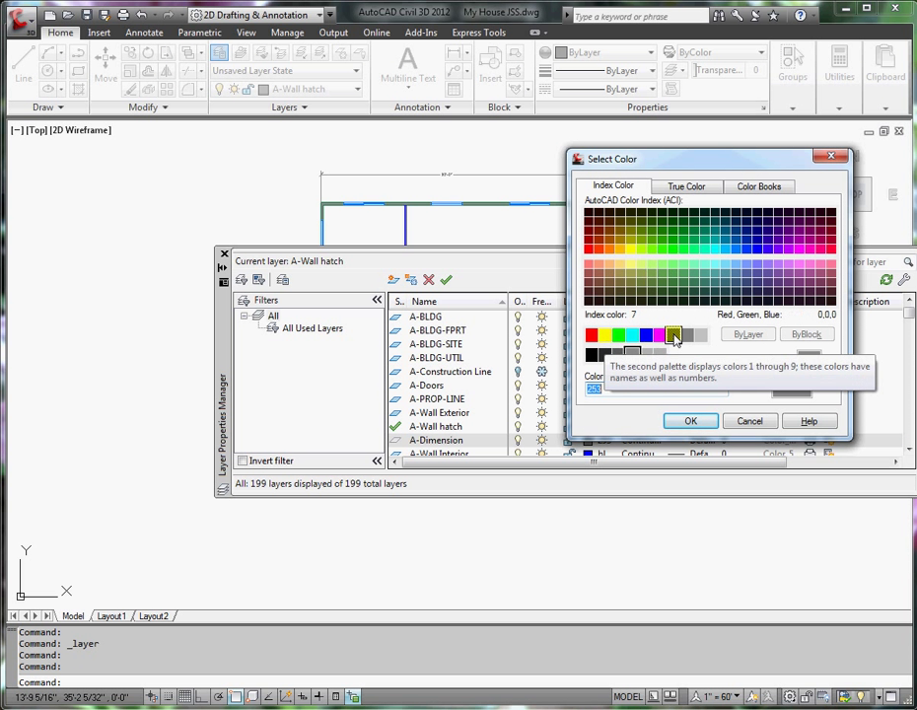
click(674, 335)
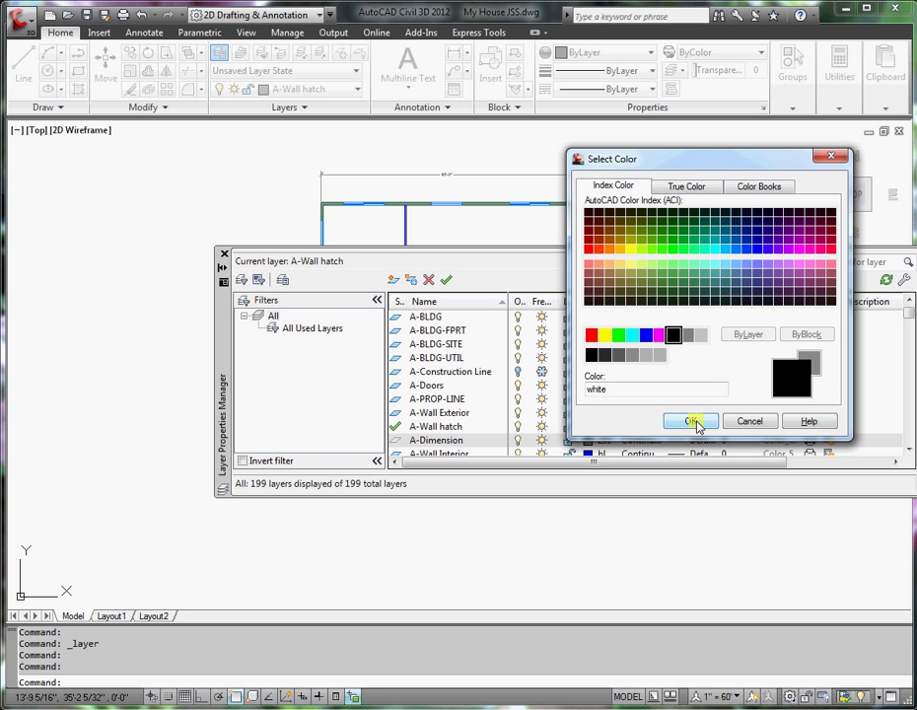
click(695, 422)
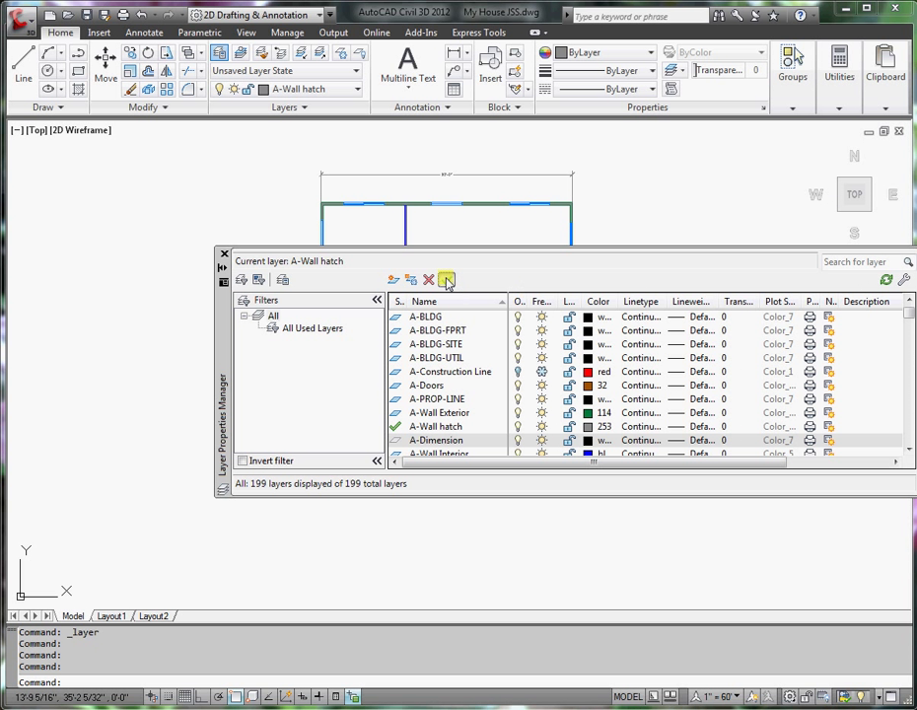
click(447, 281)
Reassign the 50'-0" top-wall dimension to the A-Dimension layer and zoom in to frame it.
click(222, 254)
click(471, 175)
click(358, 89)
drag(422, 134, 419, 120)
click(322, 180)
key(Escape)
key(Escape)
scroll(448, 196, up, 5)
middle_drag(444, 196, 449, 227)
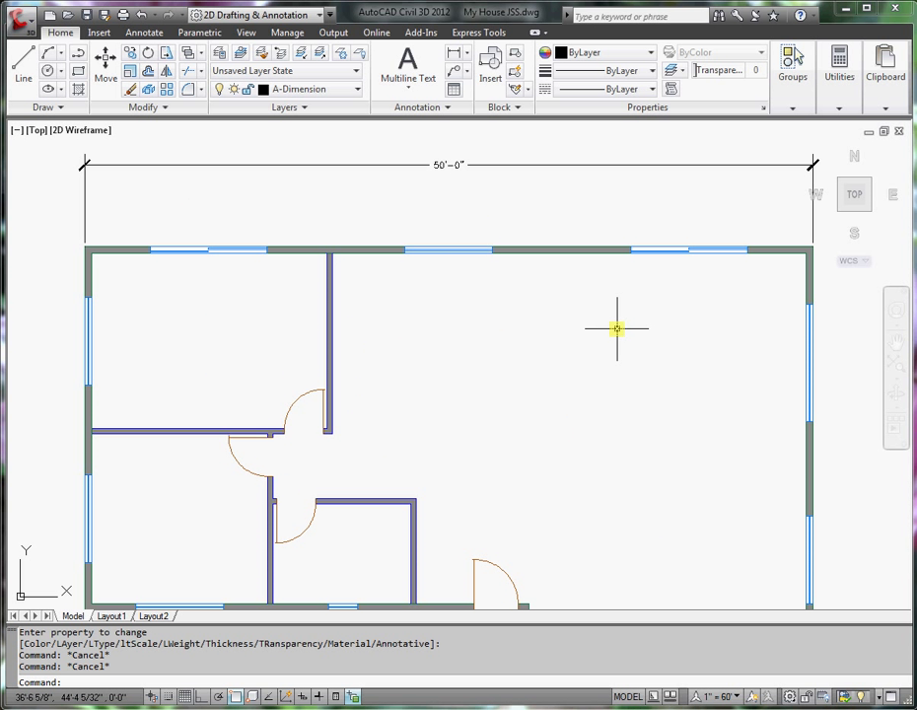